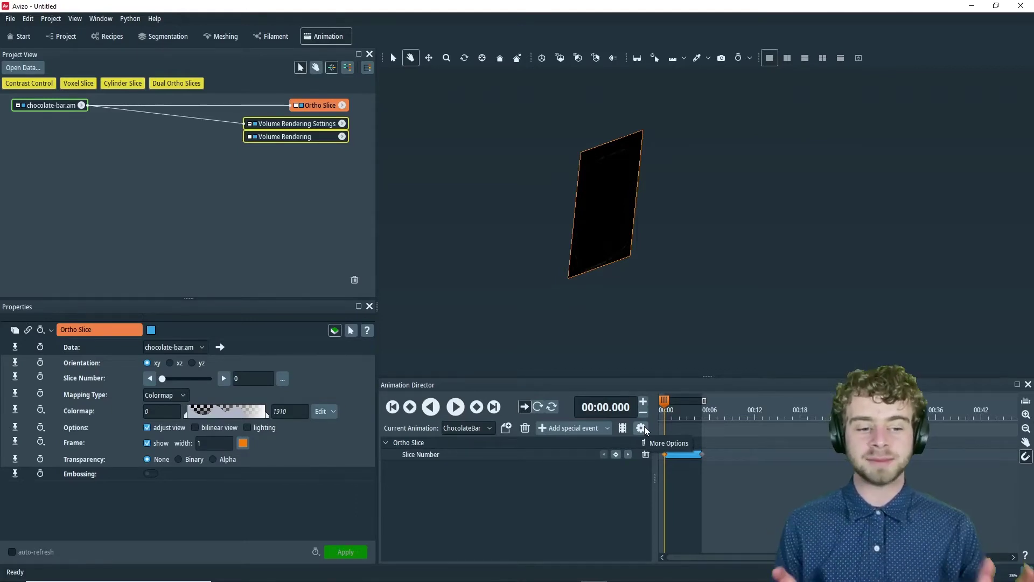
- Scrub the slice animation forward to its end at 5 seconds and back to the start to preview it
{"action": "left_click", "coordinate": [667, 402]}
{"action": "left_click_drag", "start_coordinate": [674, 400], "coordinate": [711, 401]}
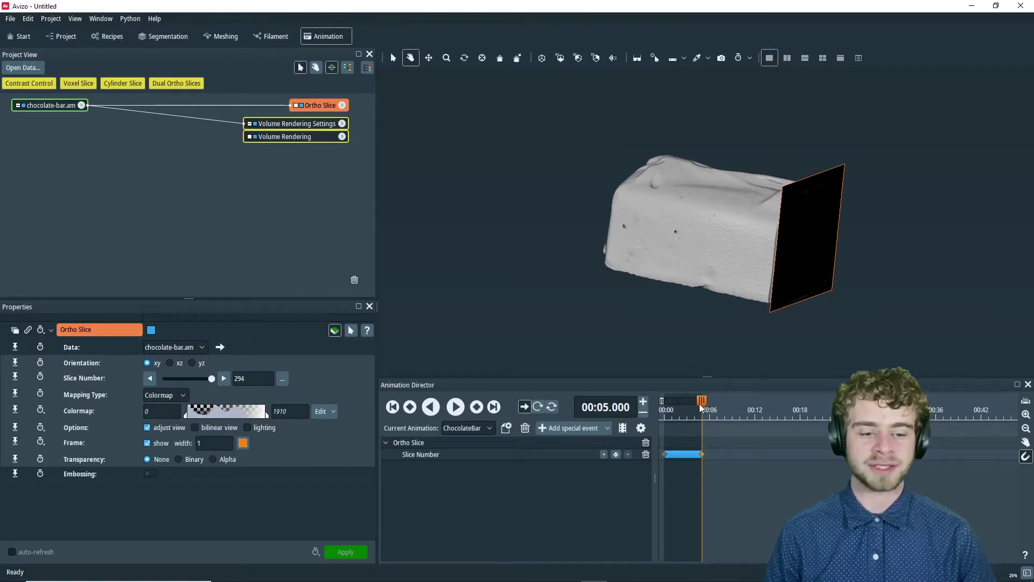
{"action": "left_click_drag", "start_coordinate": [702, 399], "coordinate": [654, 403]}
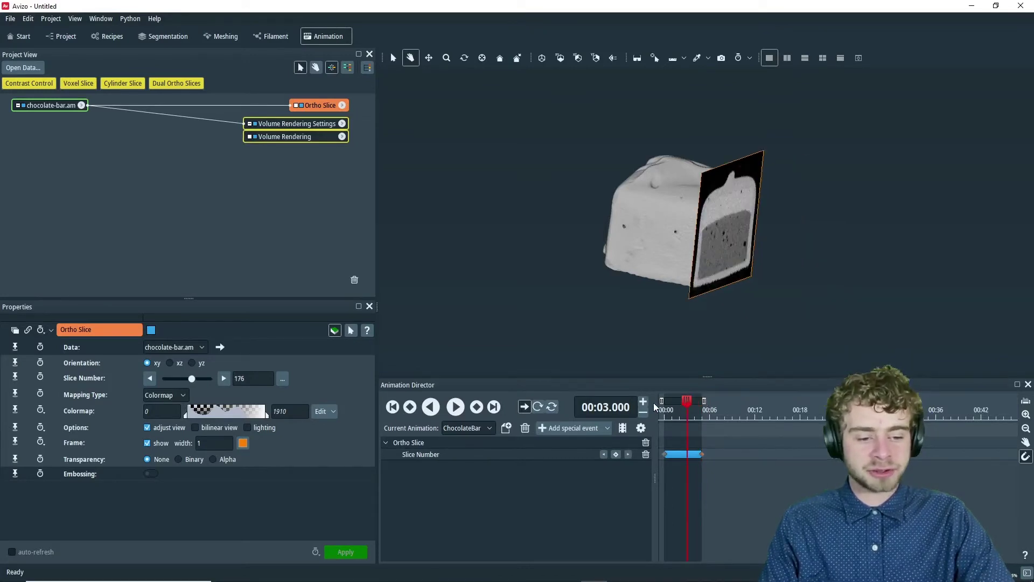
- Open the movie creation settings for the ChocolateBar animation and move the current time to 1 second
{"action": "left_click", "coordinate": [623, 428]}
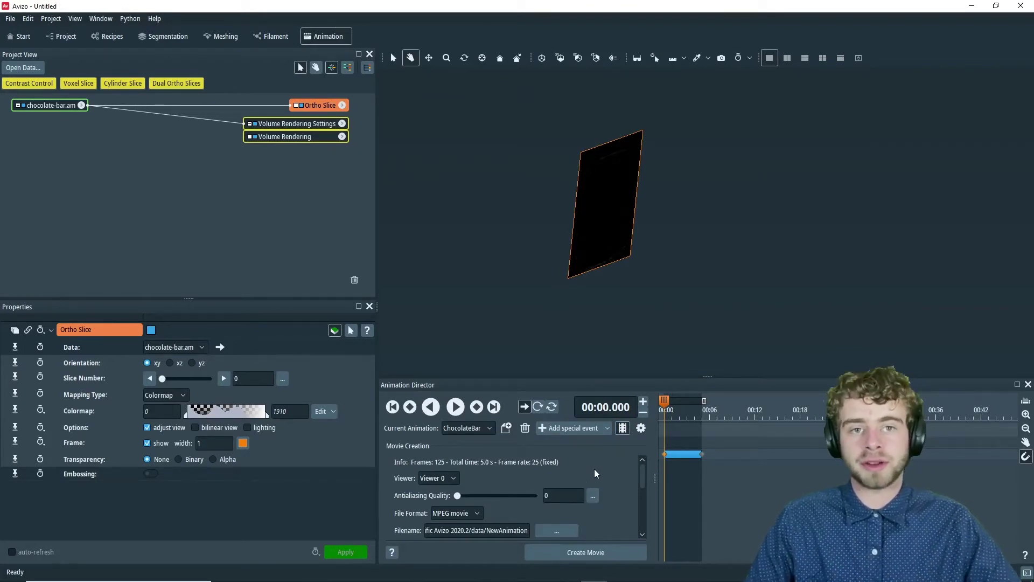
{"action": "left_click", "coordinate": [462, 428]}
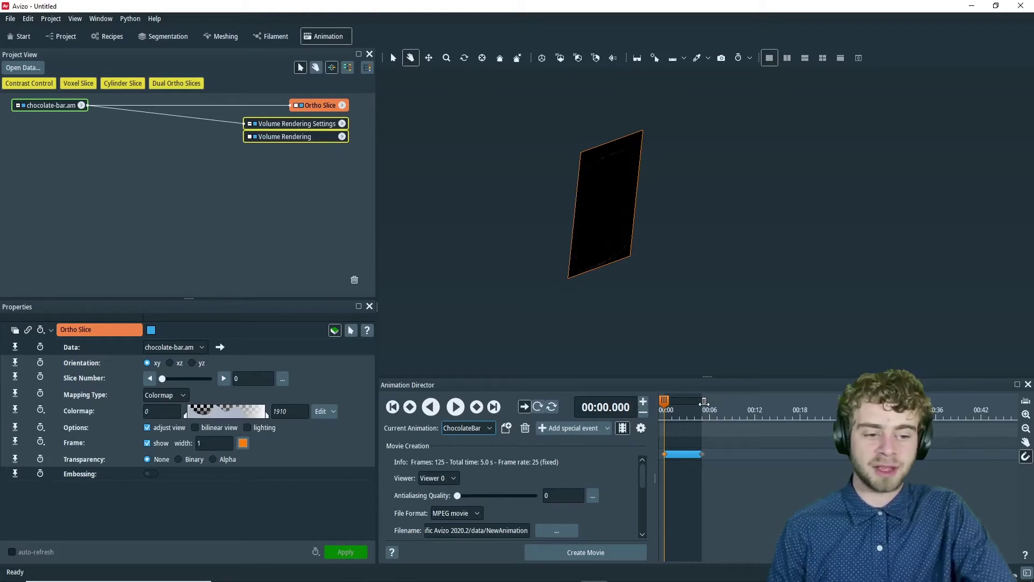
{"action": "left_click", "coordinate": [672, 404]}
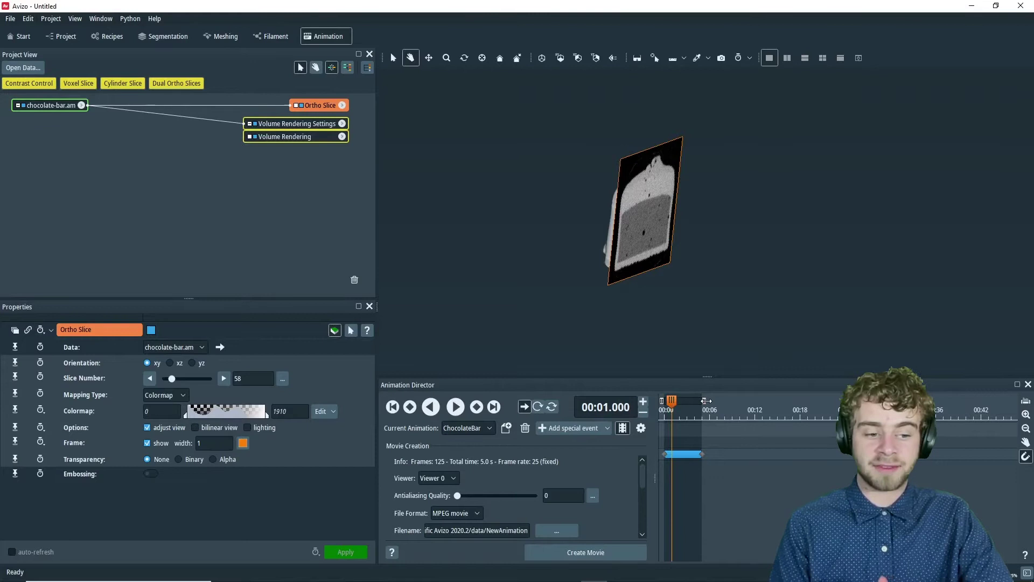
{"action": "mouse_move", "coordinate": [706, 401]}
{"action": "left_mouse_down"}
{"action": "mouse_move", "coordinate": [837, 401]}
{"action": "mouse_move", "coordinate": [695, 409]}
{"action": "mouse_move", "coordinate": [722, 410]}
{"action": "mouse_move", "coordinate": [710, 411]}
{"action": "left_mouse_up"}
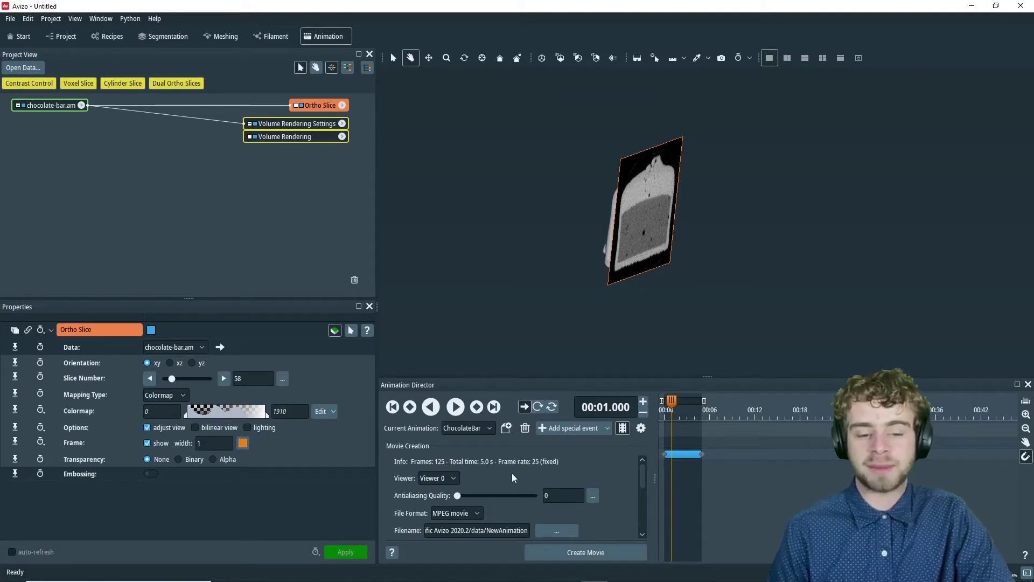
- Review the file formats available for the movie, keeping MPEG movie
{"action": "left_click_drag", "start_coordinate": [642, 470], "coordinate": [643, 474]}
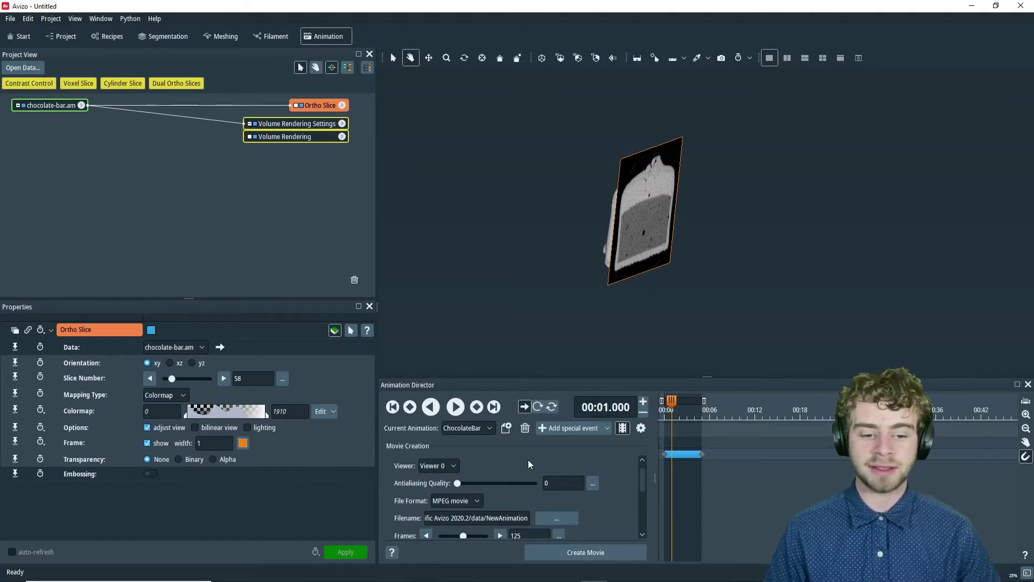
{"action": "left_click", "coordinate": [473, 505]}
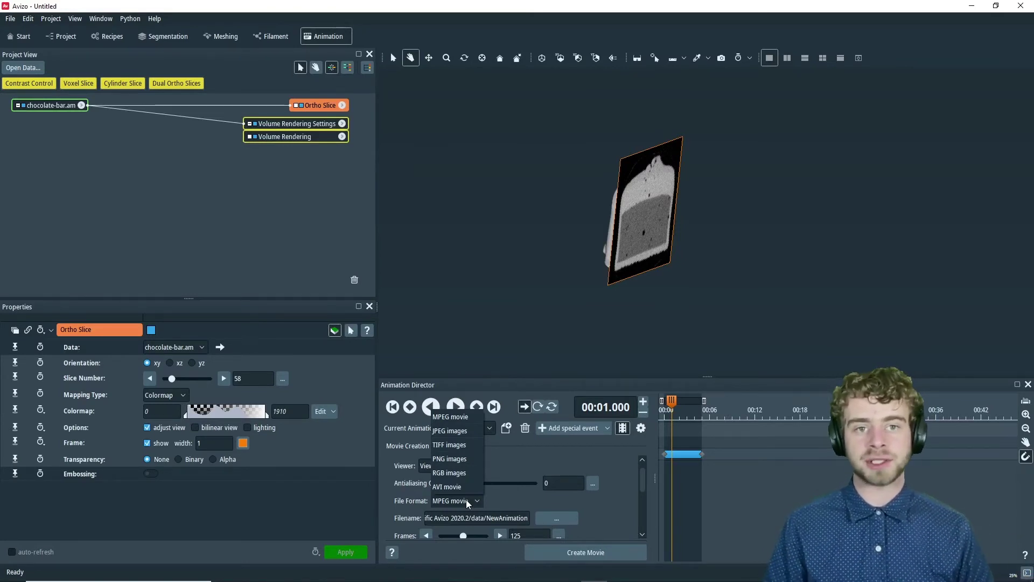
{"action": "left_click", "coordinate": [645, 488]}
- Set the movie's output file to an MPEG named chocolate on the Desktop
{"action": "scroll", "coordinate": [558, 491], "scroll_direction": "down", "scroll_amount": 1}
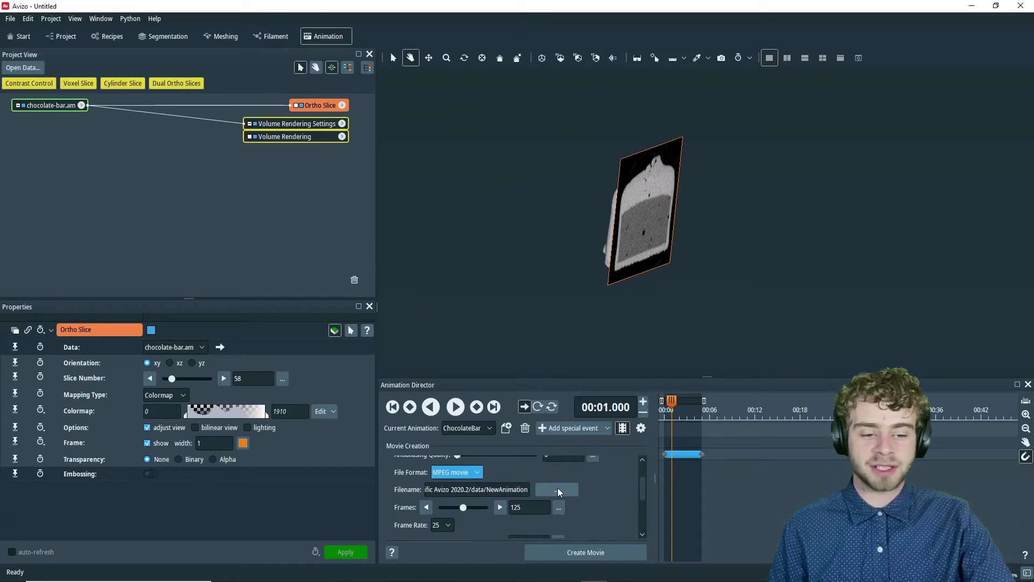
{"action": "left_click", "coordinate": [557, 493]}
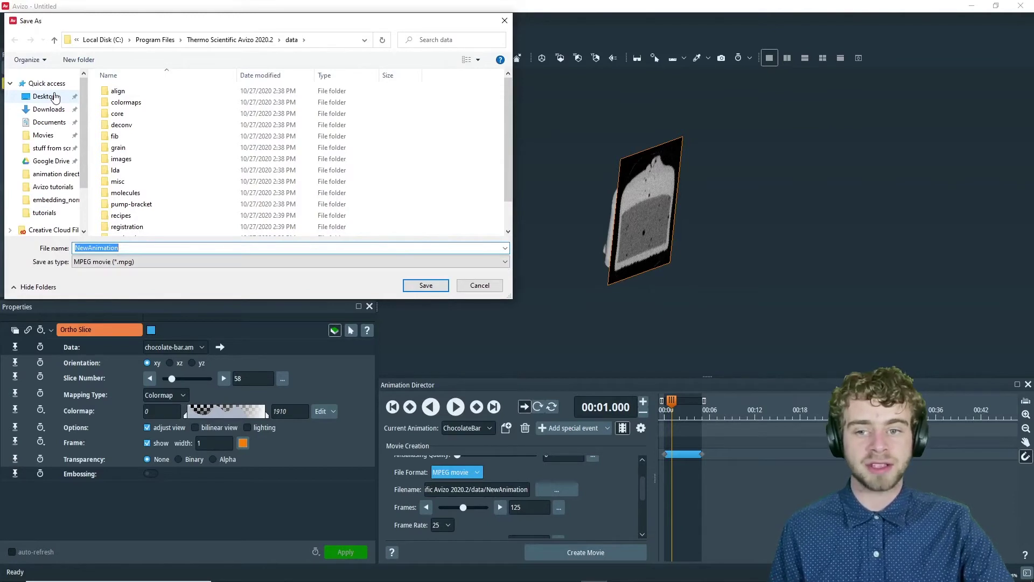
{"action": "left_click", "coordinate": [54, 96]}
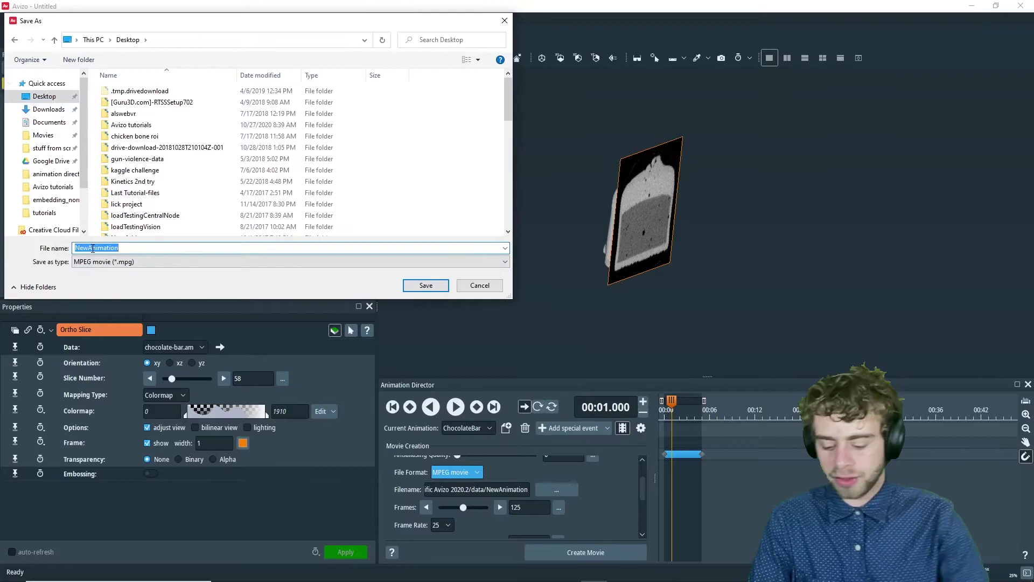
{"action": "type", "text": "choco"}
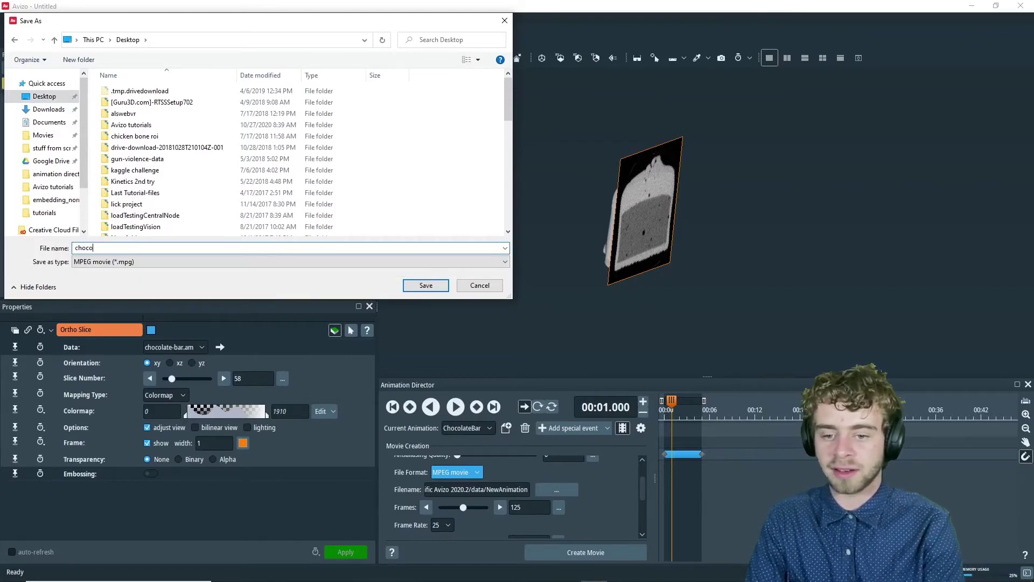
{"action": "type", "text": "late"}
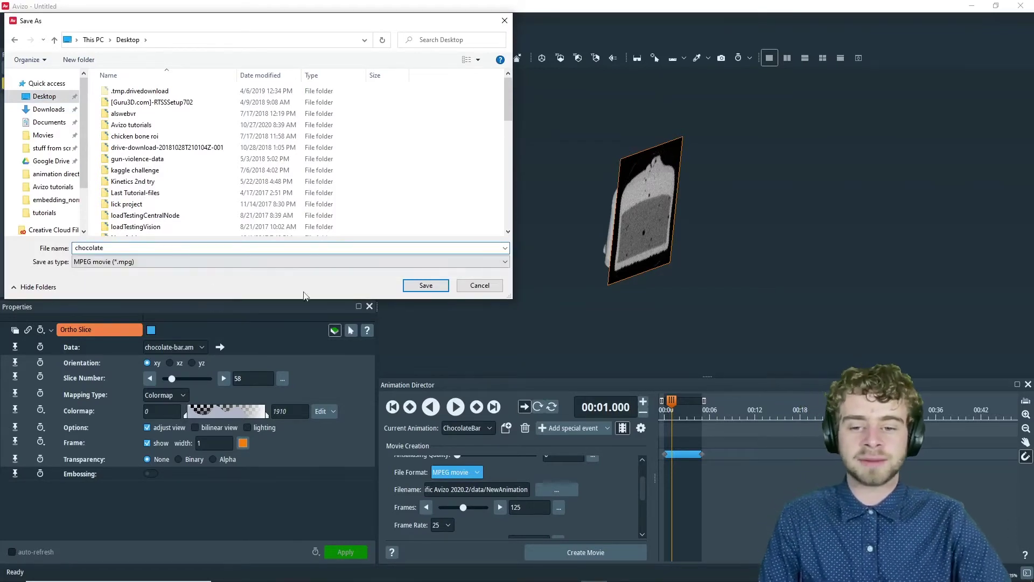
{"action": "left_click", "coordinate": [409, 287]}
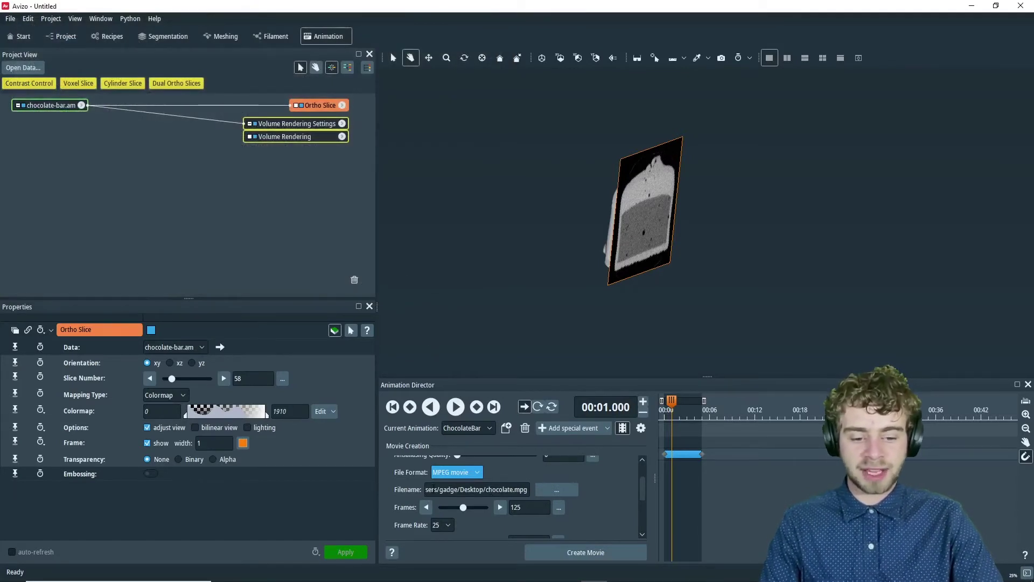
{"action": "left_click_drag", "start_coordinate": [431, 489], "coordinate": [543, 493]}
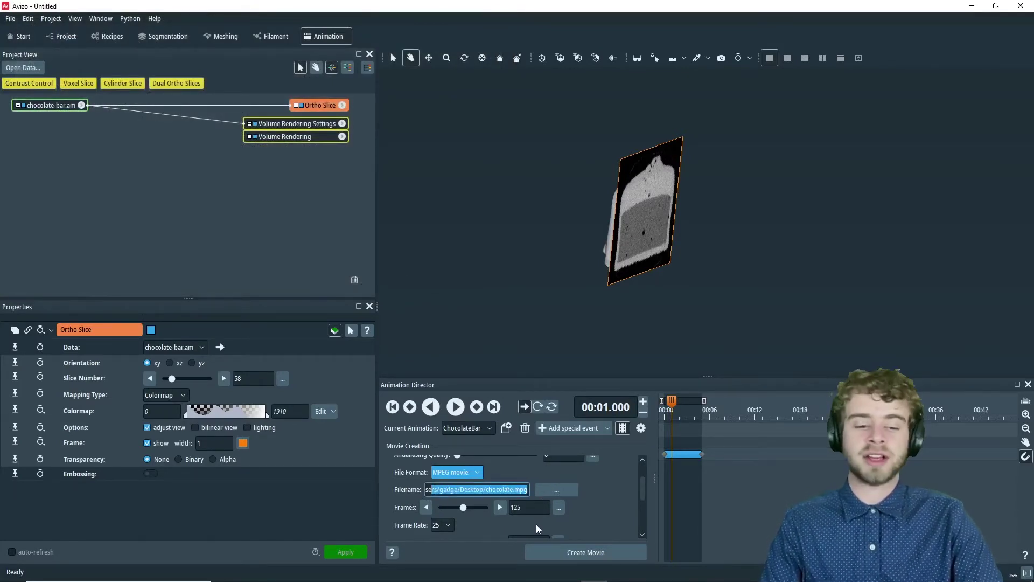
- Set the movie's frame count to 150 and check the total time
{"action": "scroll", "coordinate": [583, 510], "scroll_direction": "down", "scroll_amount": 1}
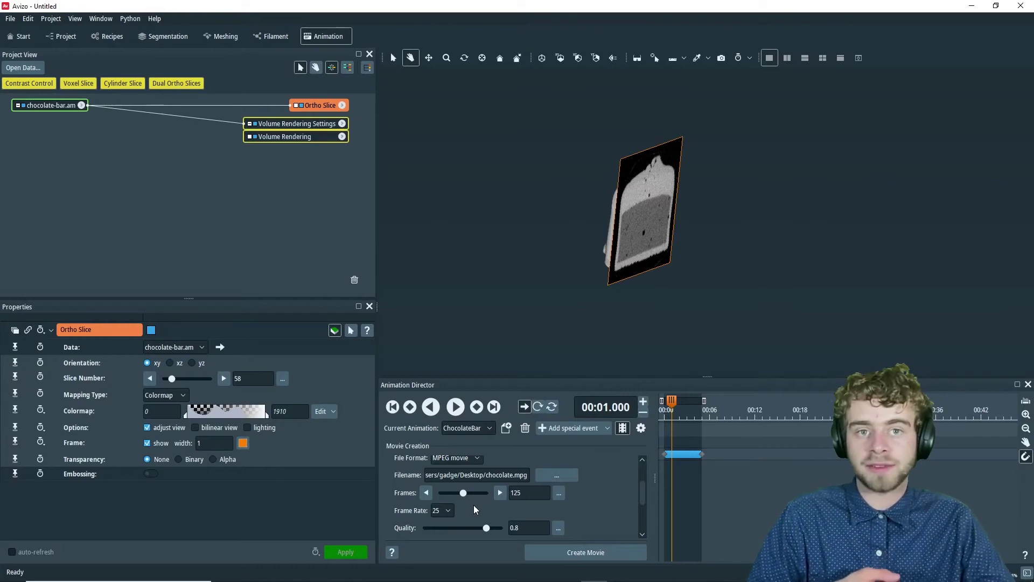
{"action": "left_click", "coordinate": [524, 493]}
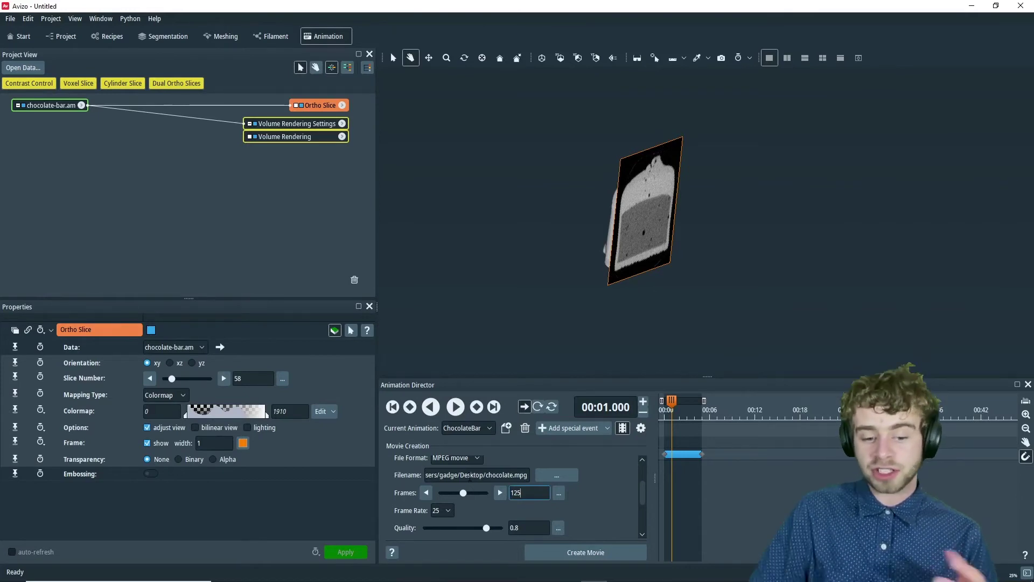
{"action": "key", "text": "BackSpace"}
{"action": "key", "text": "BackSpace"}
{"action": "type", "text": "50"}
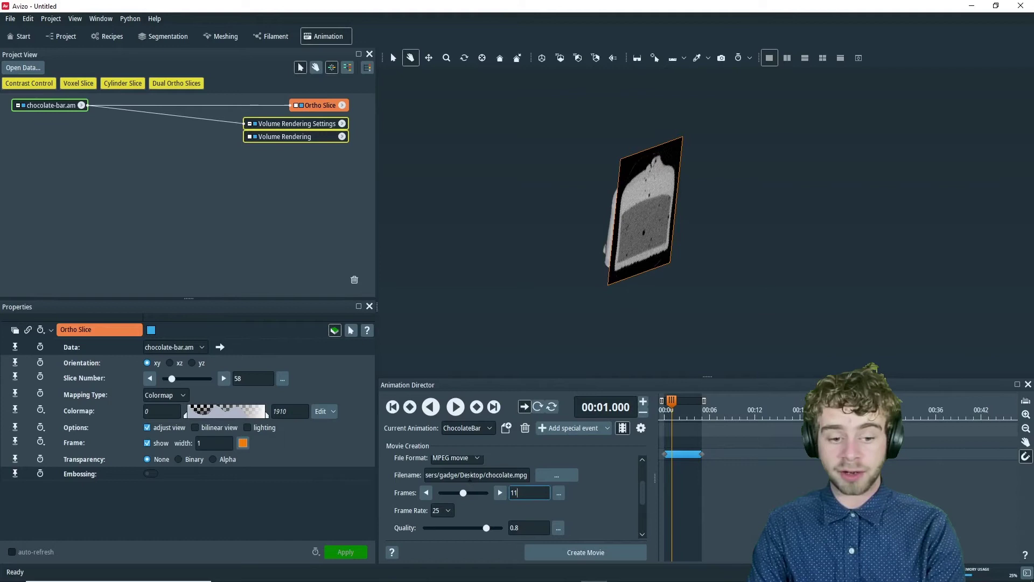
{"action": "key", "text": "Return"}
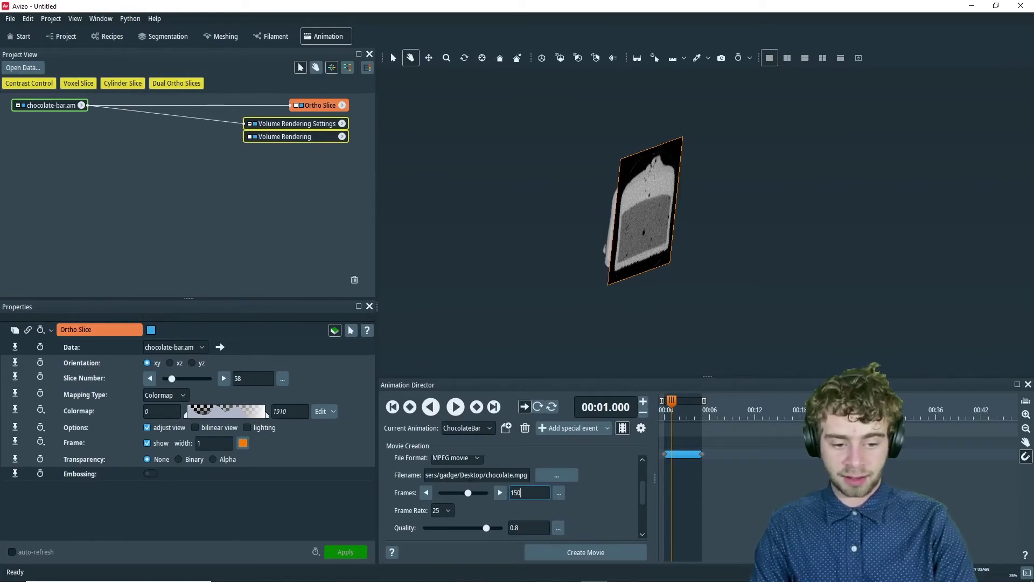
{"action": "left_click_drag", "start_coordinate": [642, 494], "coordinate": [641, 469]}
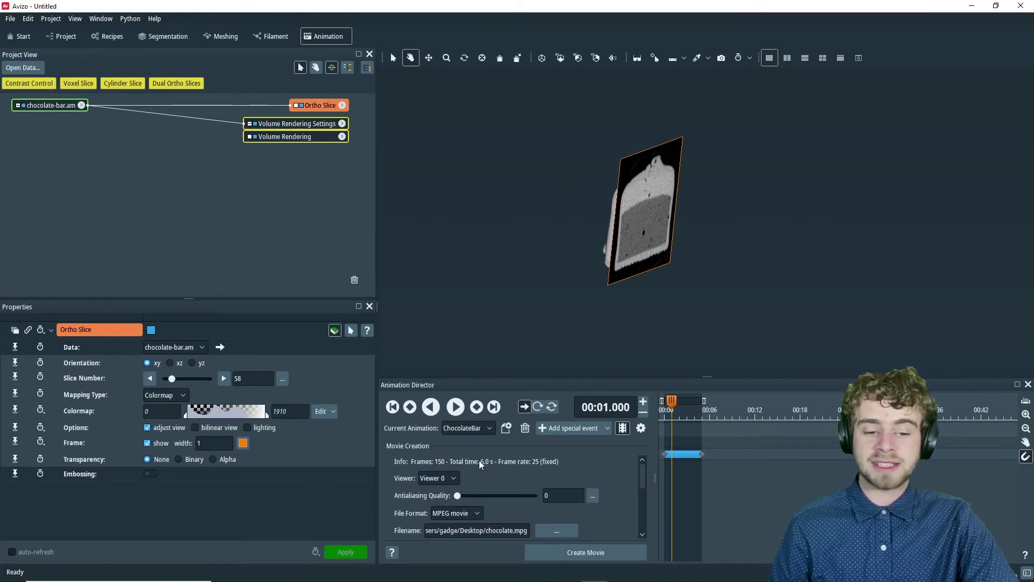
- Set the movie's frame rate to 30 and check how the total time responds
{"action": "scroll", "coordinate": [642, 481], "scroll_direction": "down", "scroll_amount": 3}
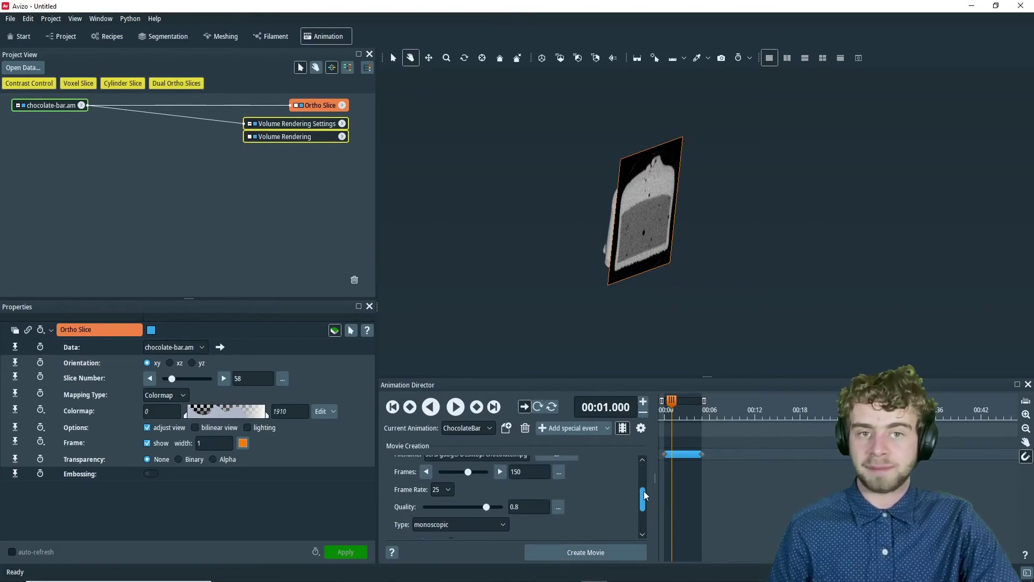
{"action": "double_click", "coordinate": [449, 488]}
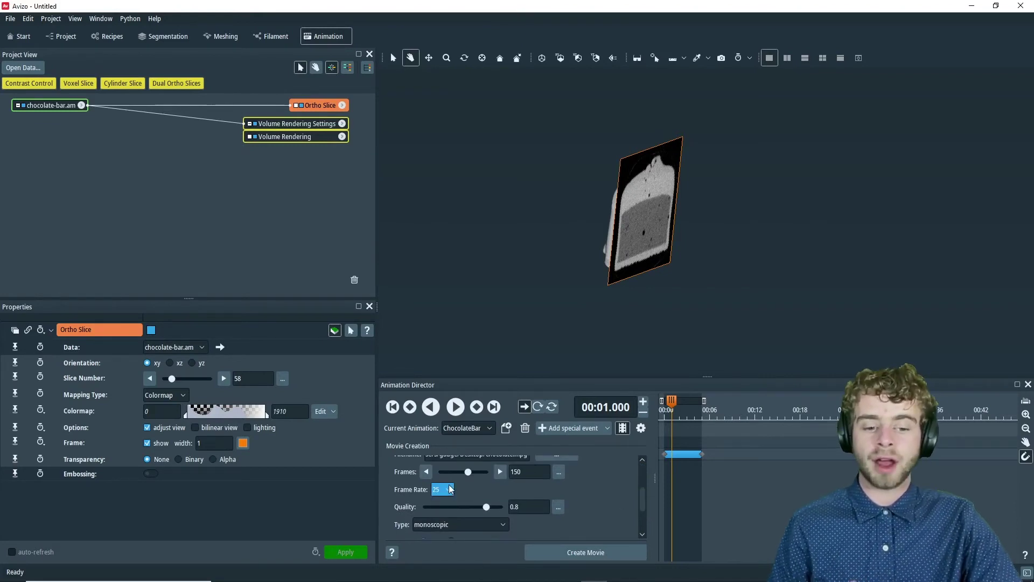
{"action": "left_click", "coordinate": [538, 474]}
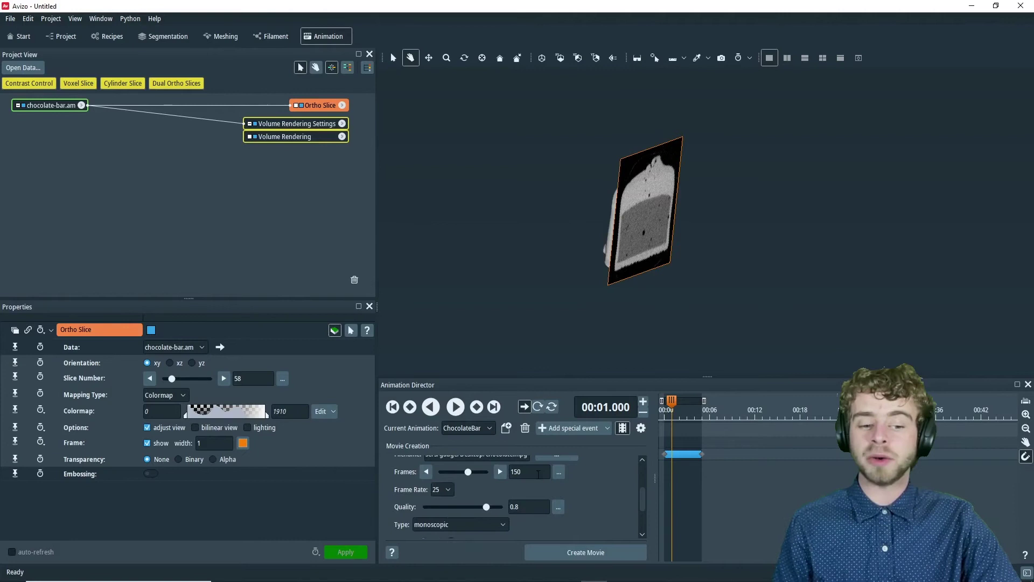
{"action": "left_click", "coordinate": [448, 490]}
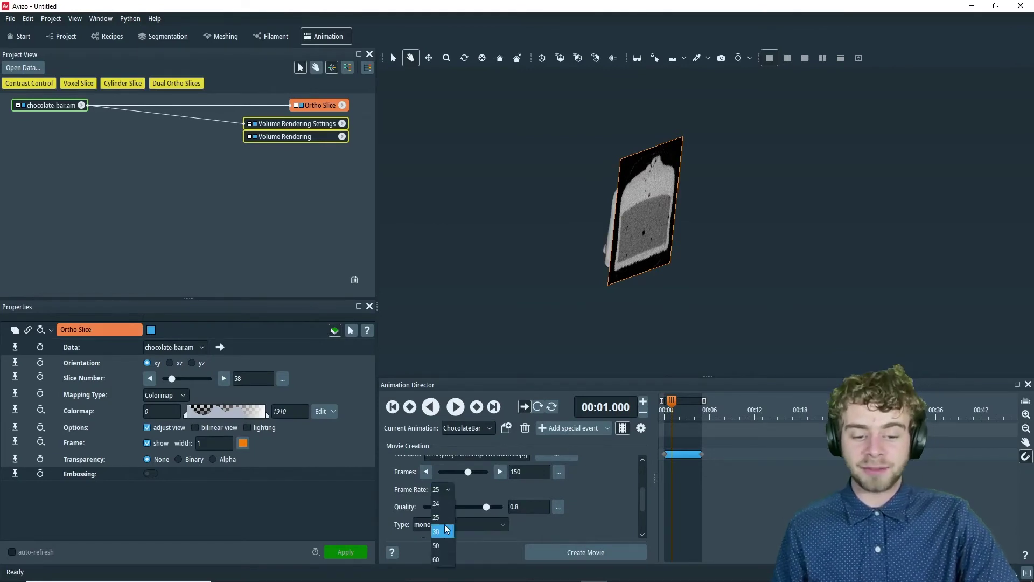
{"action": "left_click", "coordinate": [439, 525]}
{"action": "left_click_drag", "start_coordinate": [647, 493], "coordinate": [645, 468]}
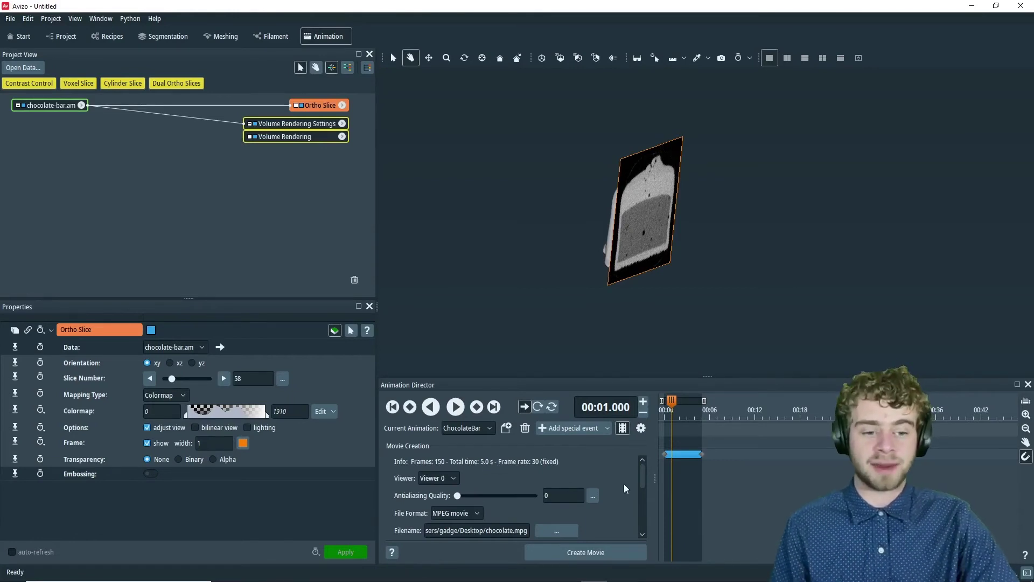
- Set the movie's frame rate to 60 and check the total time in the movie info
{"action": "left_click_drag", "start_coordinate": [642, 481], "coordinate": [642, 504]}
{"action": "left_click", "coordinate": [450, 476]}
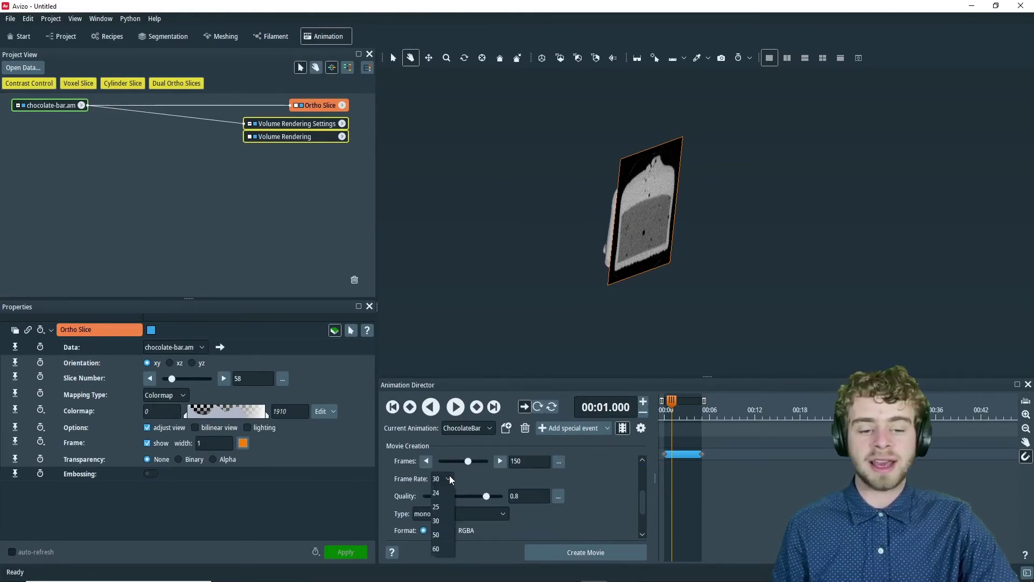
{"action": "left_click", "coordinate": [447, 549]}
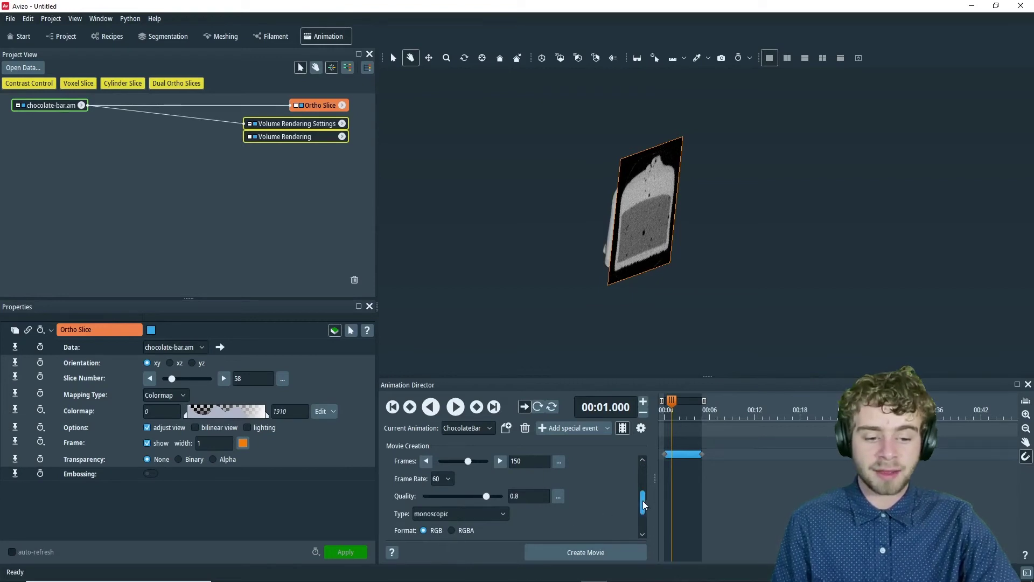
{"action": "left_click_drag", "start_coordinate": [645, 498], "coordinate": [645, 442]}
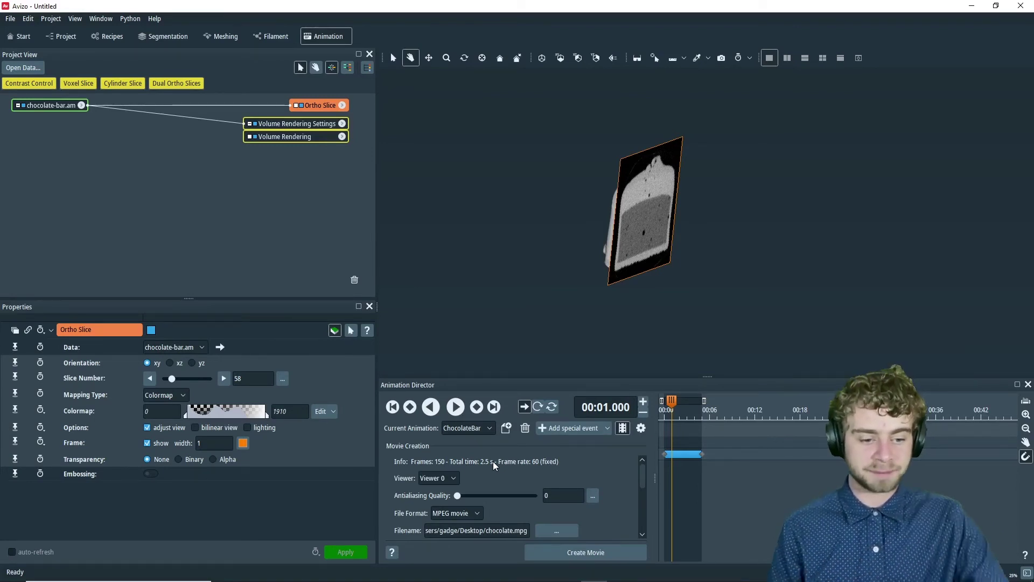
- Review the monoscopic and stereo output types for the movie, keeping monoscopic
{"action": "scroll", "coordinate": [536, 496], "scroll_direction": "down", "scroll_amount": 3}
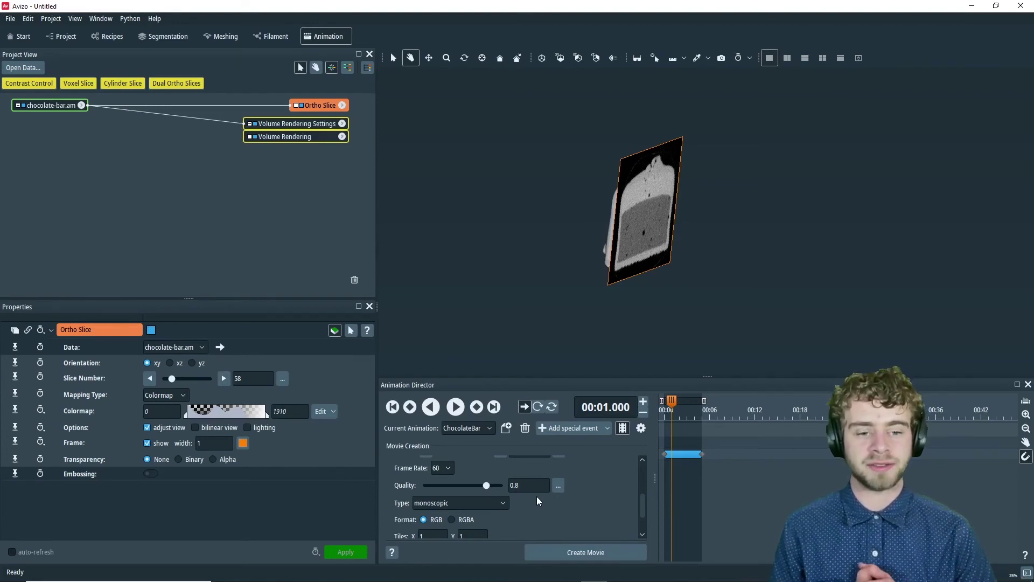
{"action": "left_click", "coordinate": [481, 502]}
{"action": "left_click", "coordinate": [481, 503]}
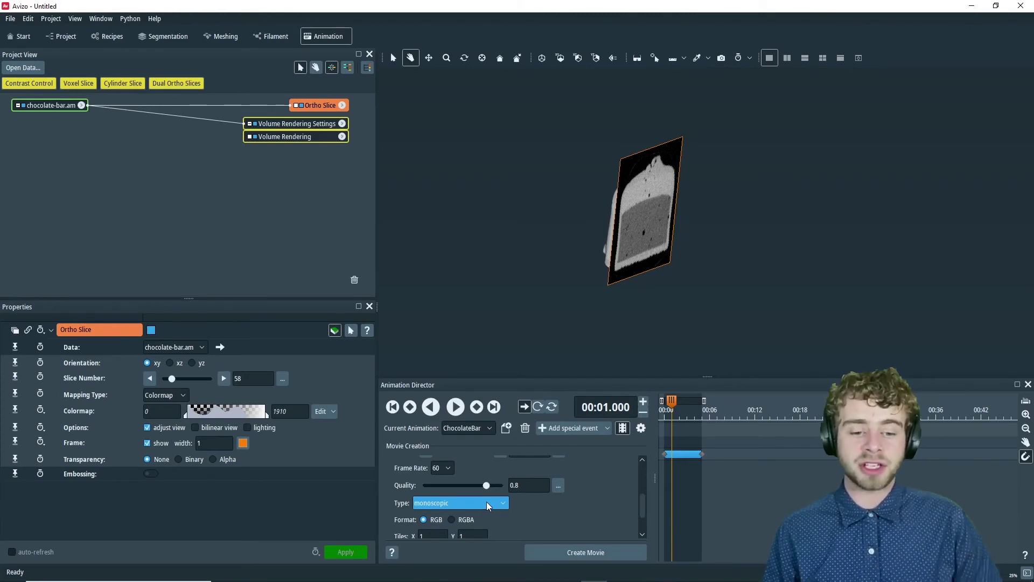
{"action": "left_click", "coordinate": [486, 502]}
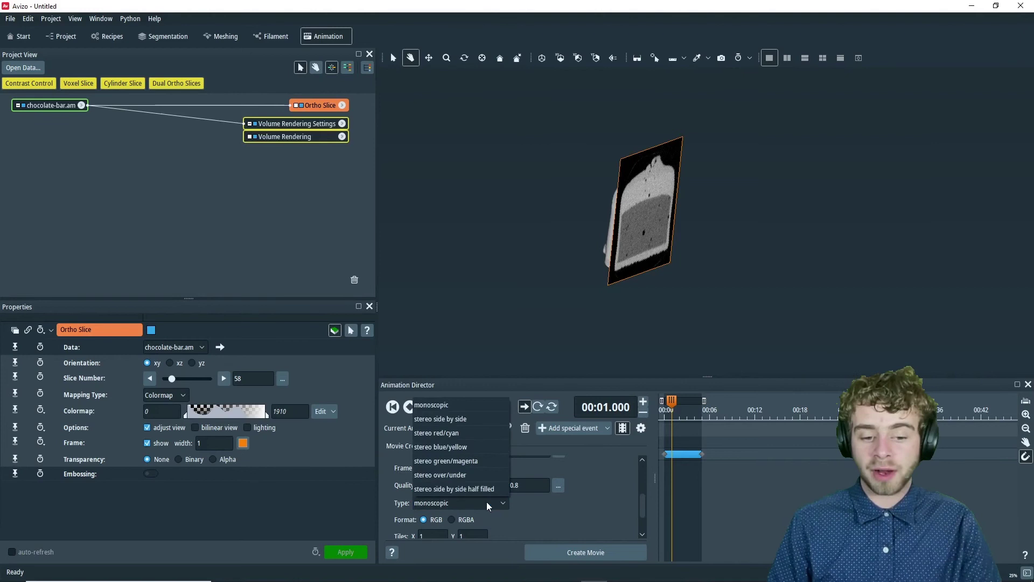
{"action": "left_click", "coordinate": [487, 502]}
- Set the movie size to 1080p and start creating the movie
{"action": "scroll", "coordinate": [502, 512], "scroll_direction": "down", "scroll_amount": 3}
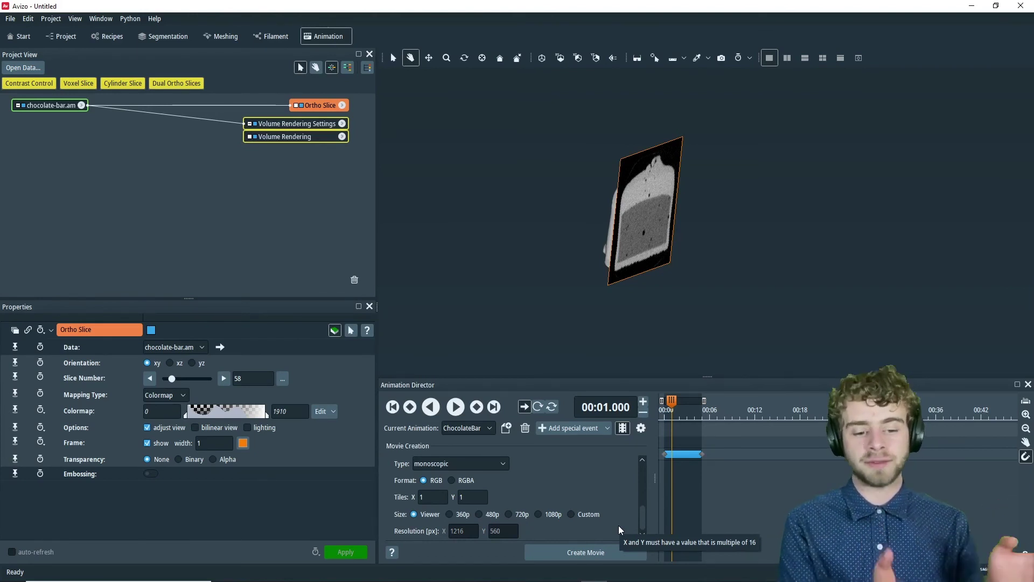
{"action": "left_click", "coordinate": [539, 514]}
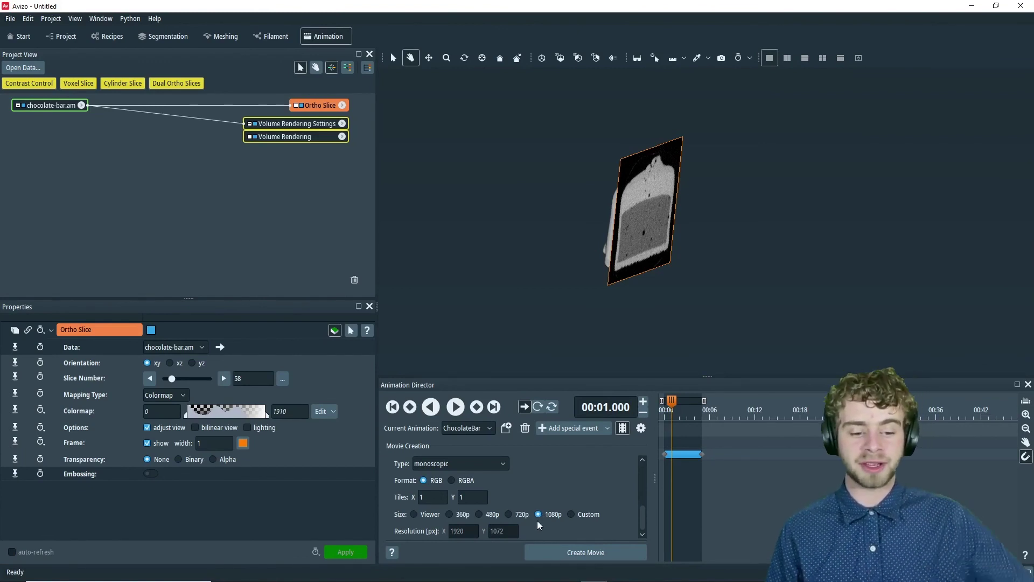
{"action": "left_click", "coordinate": [536, 551]}
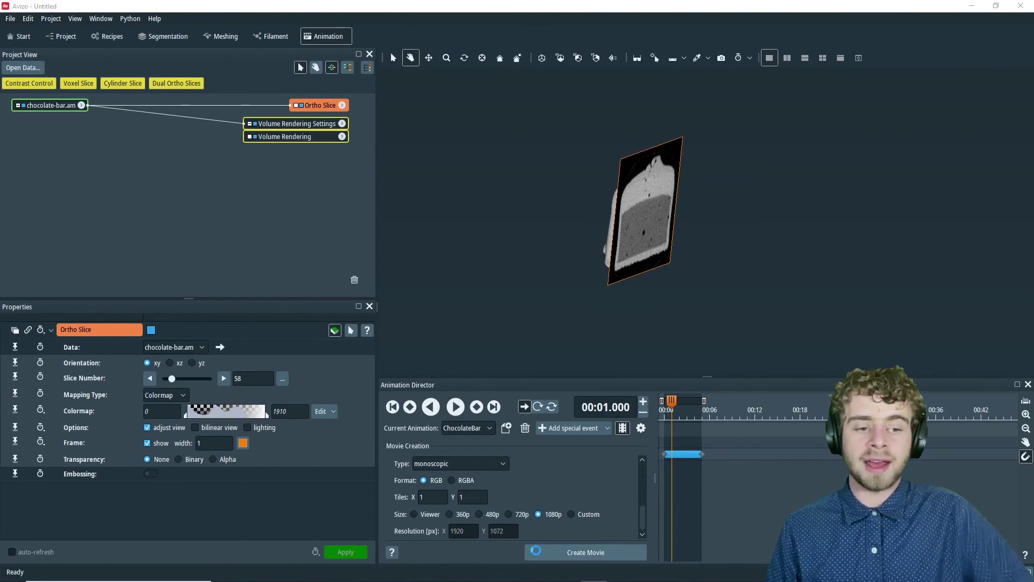